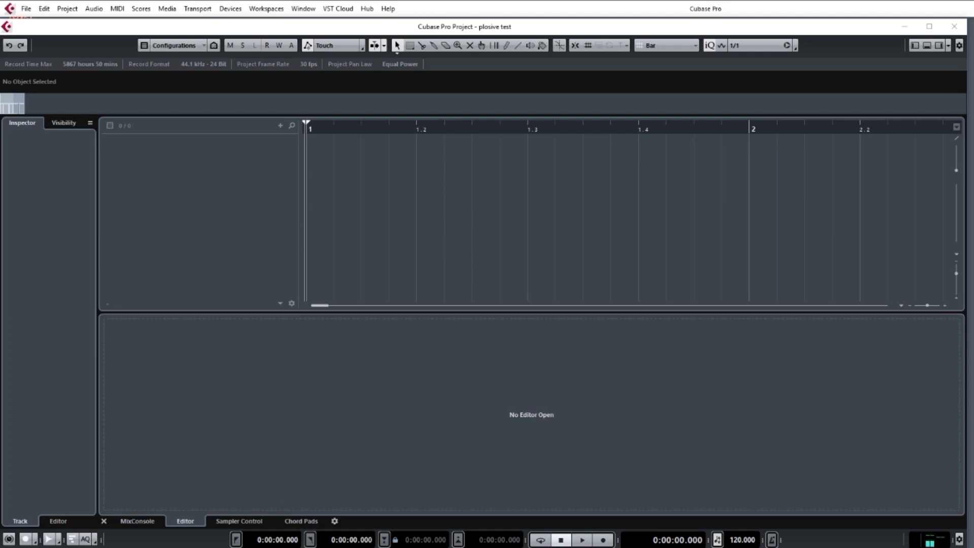
- Create a mono audio track named 'pVocal' in the empty project
{"action": "left_click", "coordinate": [279, 126]}
{"action": "left_click", "coordinate": [313, 140]}
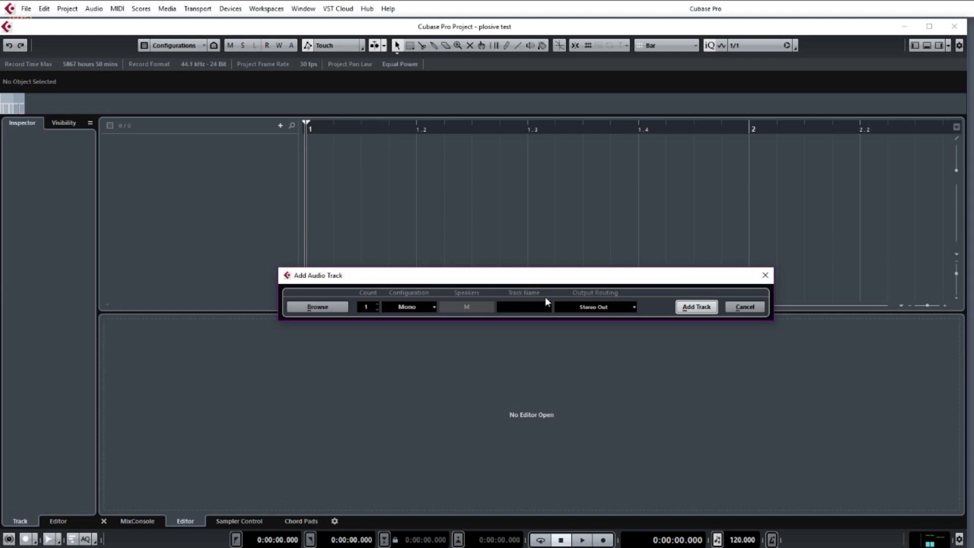
{"action": "type", "text": "pVocal"}
{"action": "key", "text": "Return"}
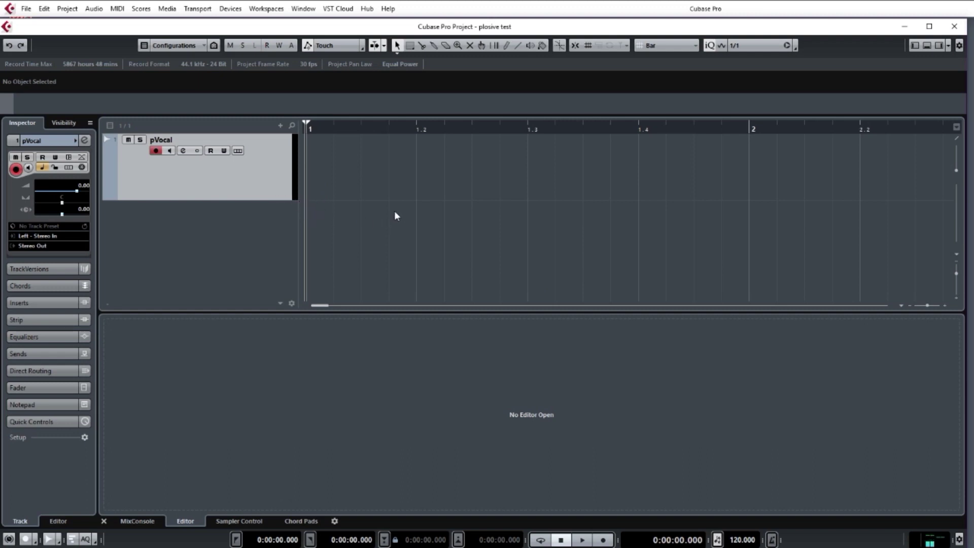
- Record a roughly two-bar vocal take, pVocal_01, onto the pVocal track
{"action": "key", "text": "KP_Multiply"}
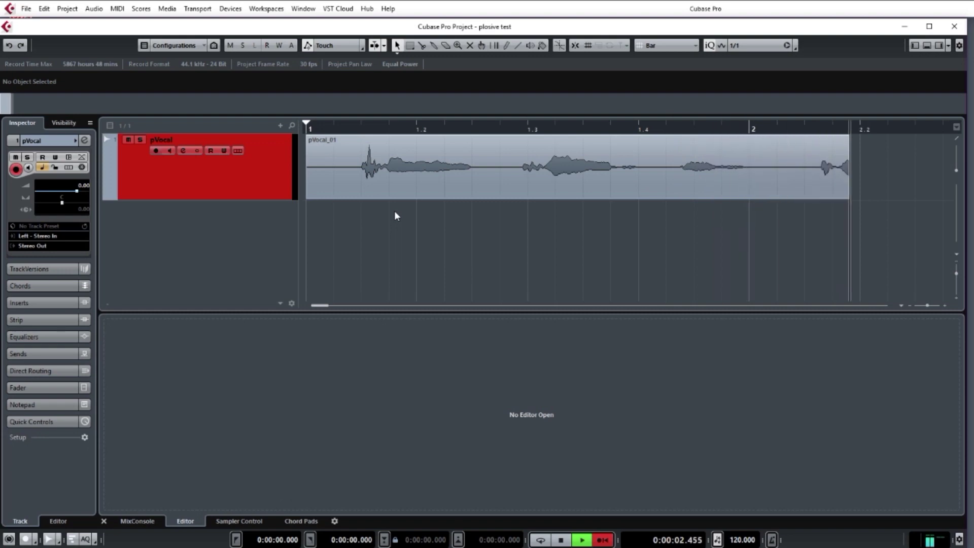
{"action": "key", "text": "space"}
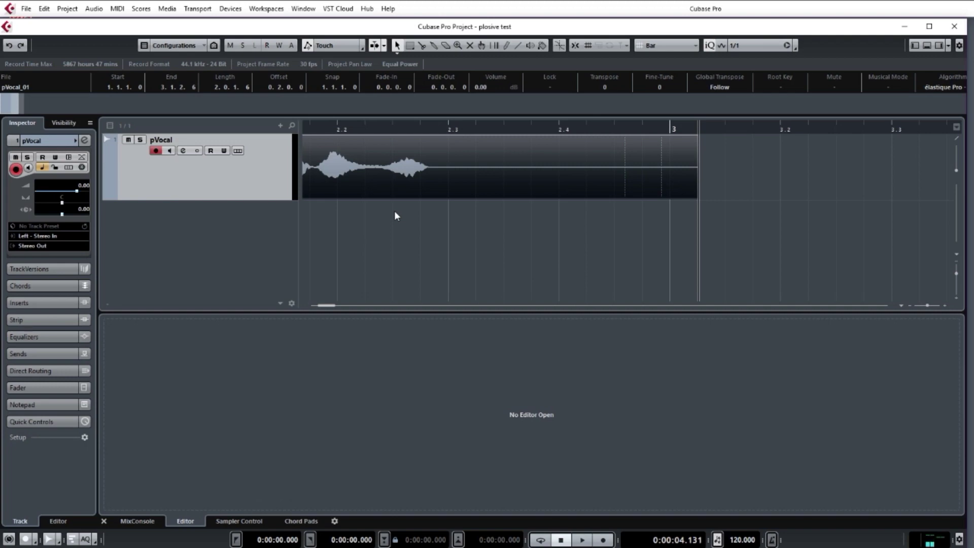
{"action": "key", "text": "Home"}
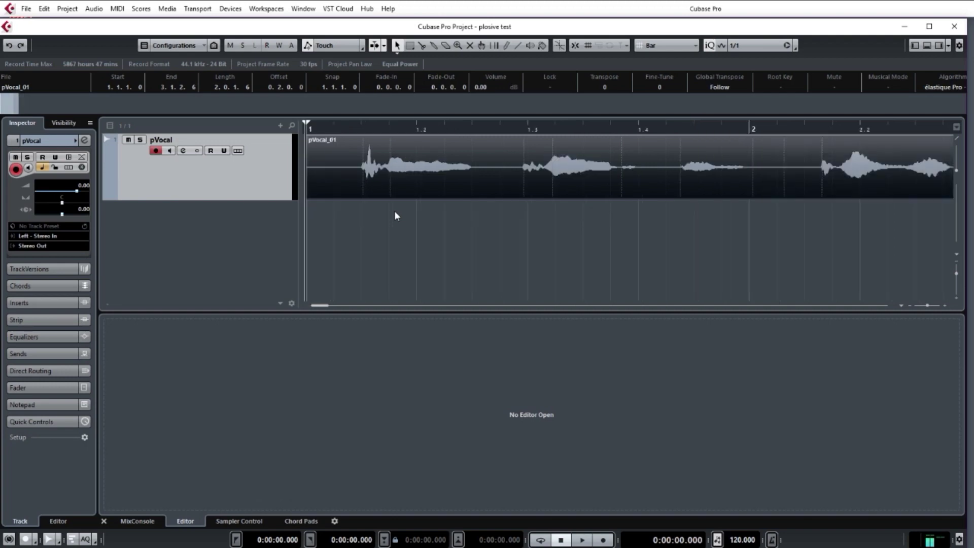
- Play the recorded take back from the project start and return to zero
{"action": "key", "text": "space"}
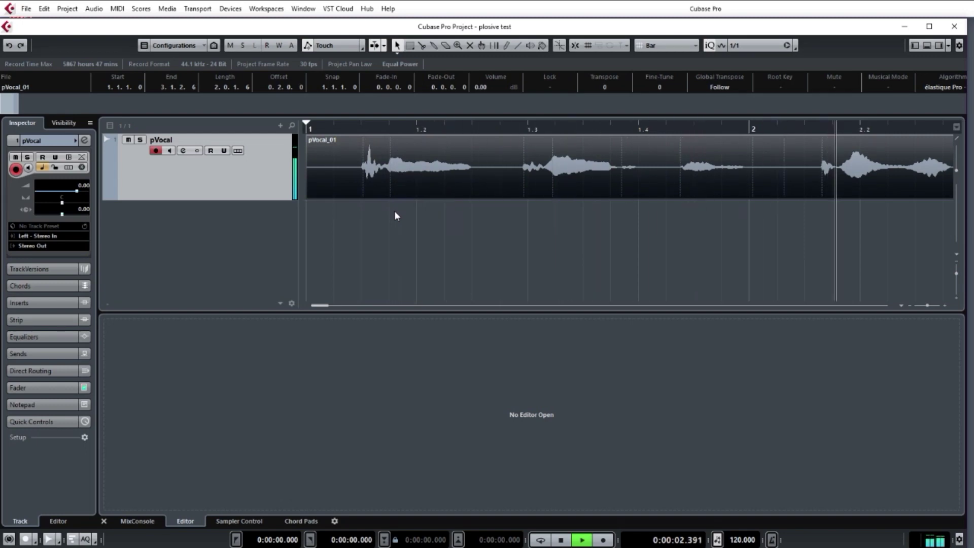
{"action": "key", "text": "space"}
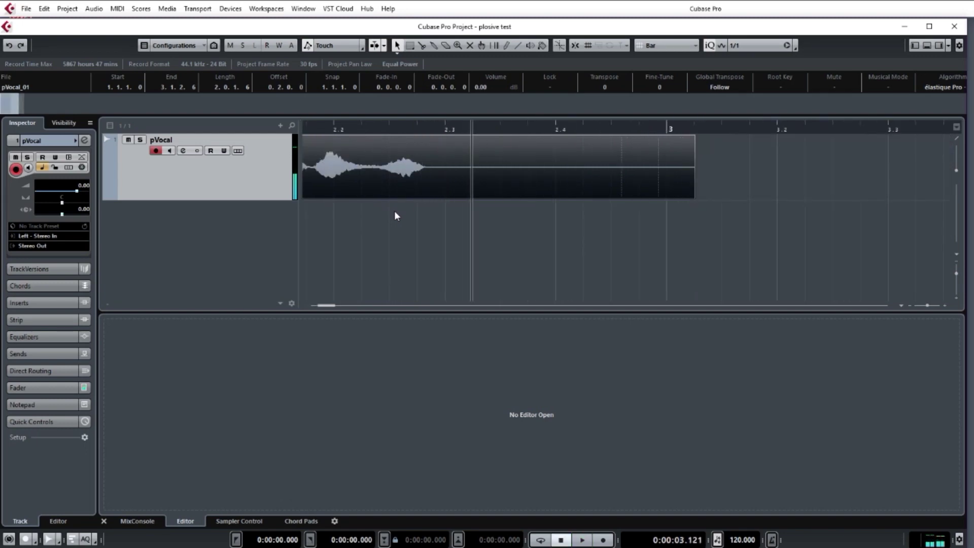
{"action": "key", "text": "Home"}
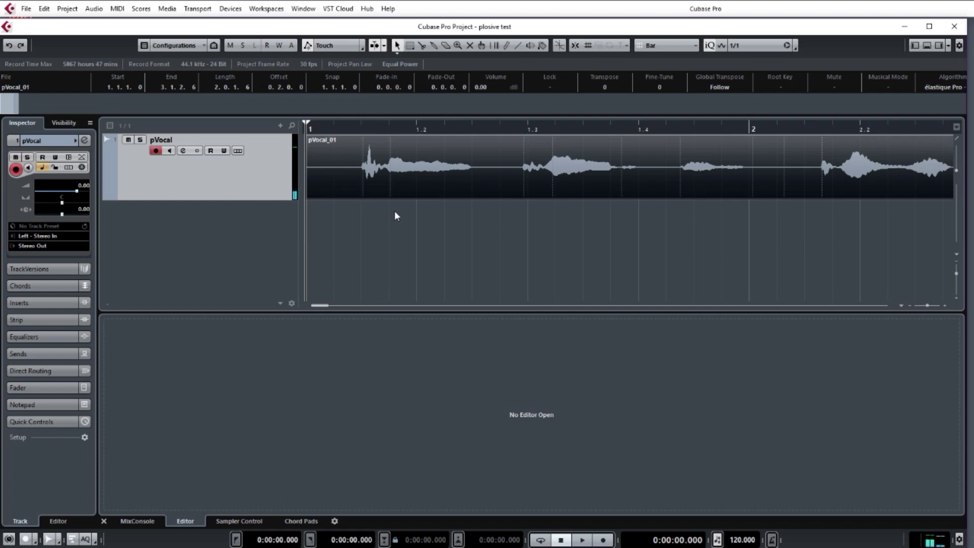
{"action": "mouse_move", "coordinate": [392, 174]}
- Switch to the Split tool from the toolbox, then back to Object Selection
{"action": "right_click", "coordinate": [419, 154]}
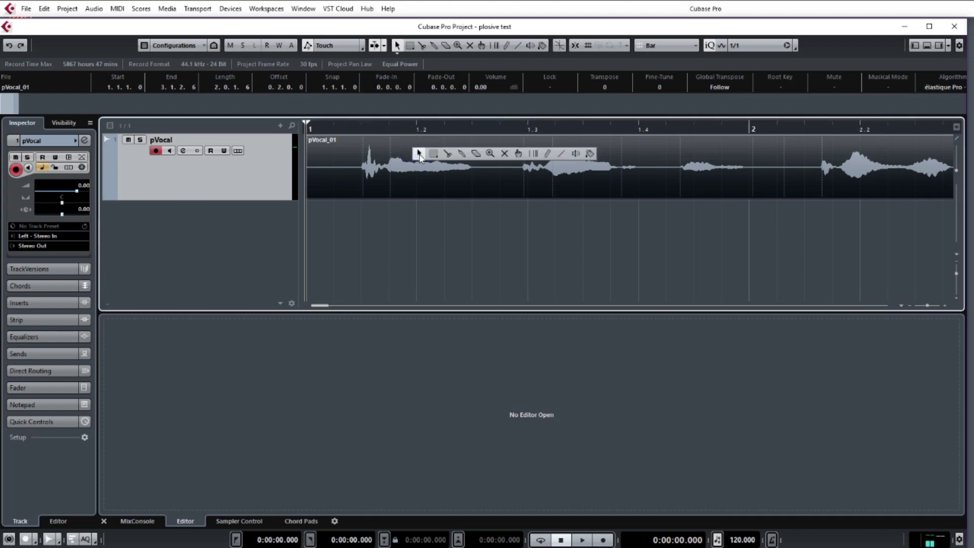
{"action": "left_click", "coordinate": [448, 154]}
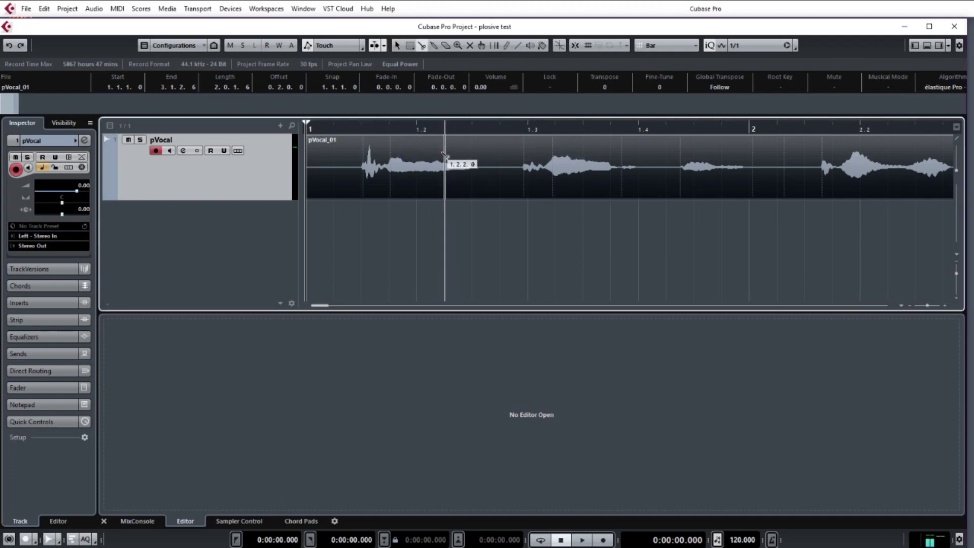
{"action": "right_click", "coordinate": [371, 157]}
{"action": "left_click", "coordinate": [371, 158]}
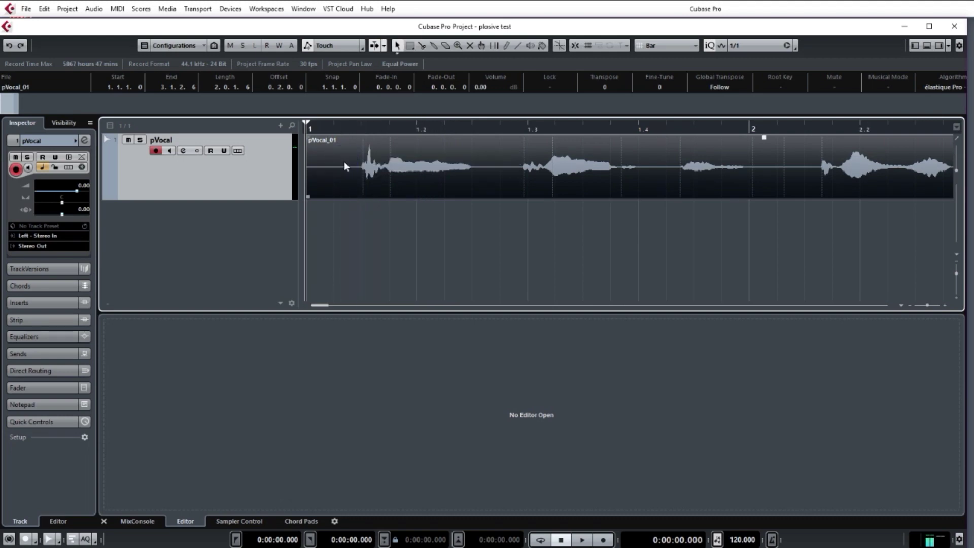
- Duplicate pVocal as pVocal (D), mute the original, and select the copy's take
{"action": "right_click", "coordinate": [269, 183]}
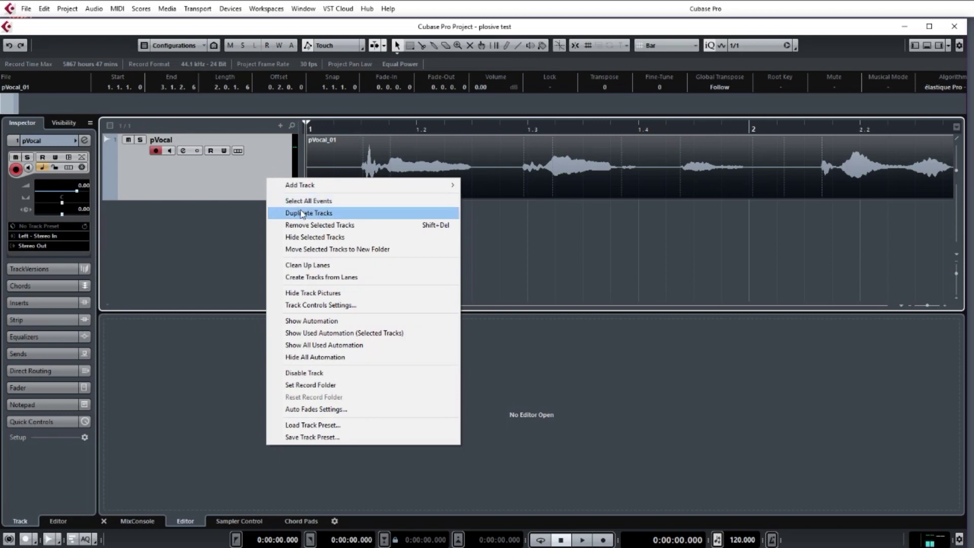
{"action": "left_click", "coordinate": [279, 213]}
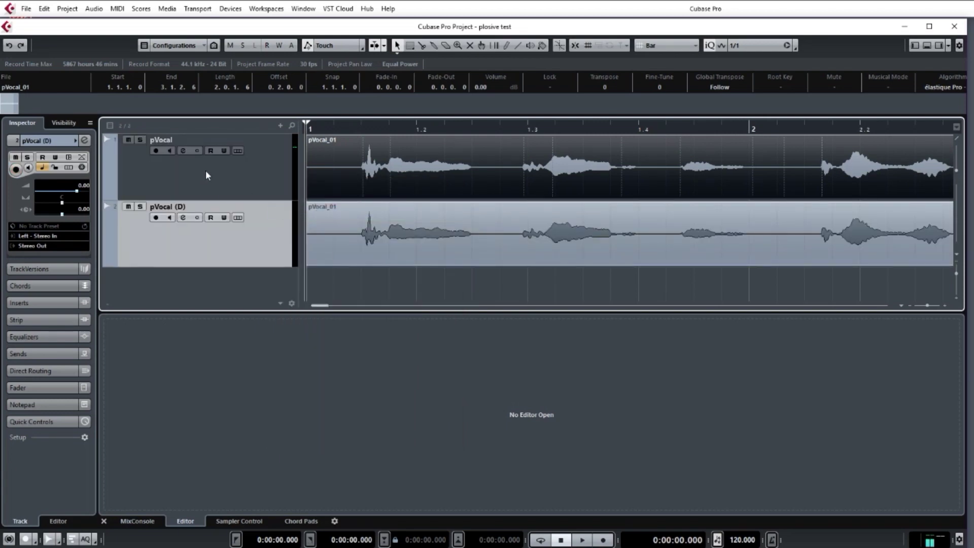
{"action": "left_click", "coordinate": [128, 140]}
{"action": "left_click", "coordinate": [347, 254]}
- Split the pVocal (D) take at three points just before each plosive, then select the second piece
{"action": "right_click", "coordinate": [361, 244]}
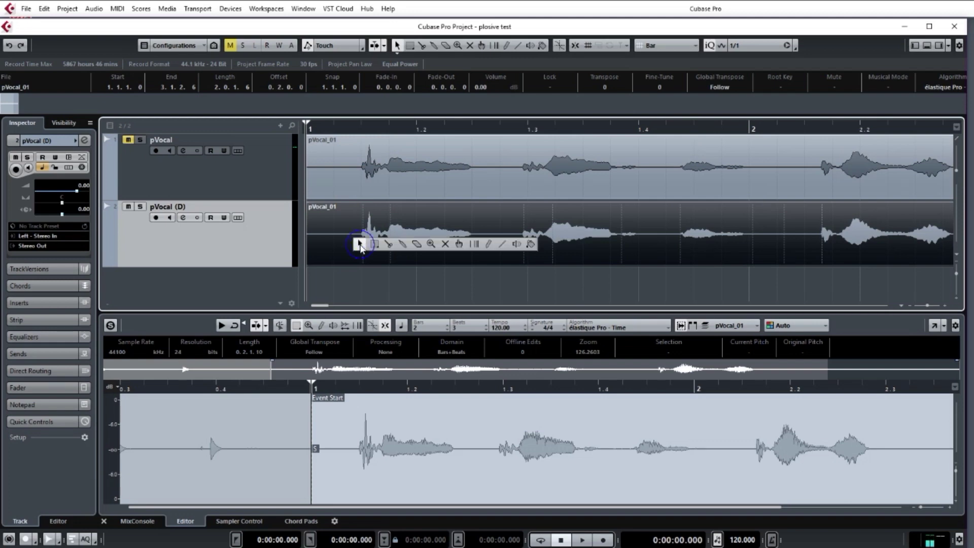
{"action": "left_click", "coordinate": [388, 244]}
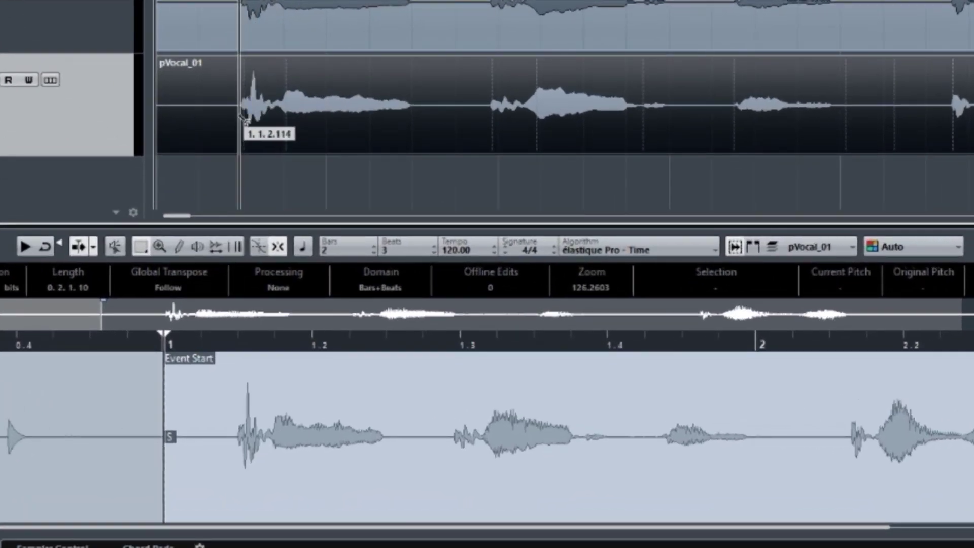
{"action": "left_click", "coordinate": [242, 118]}
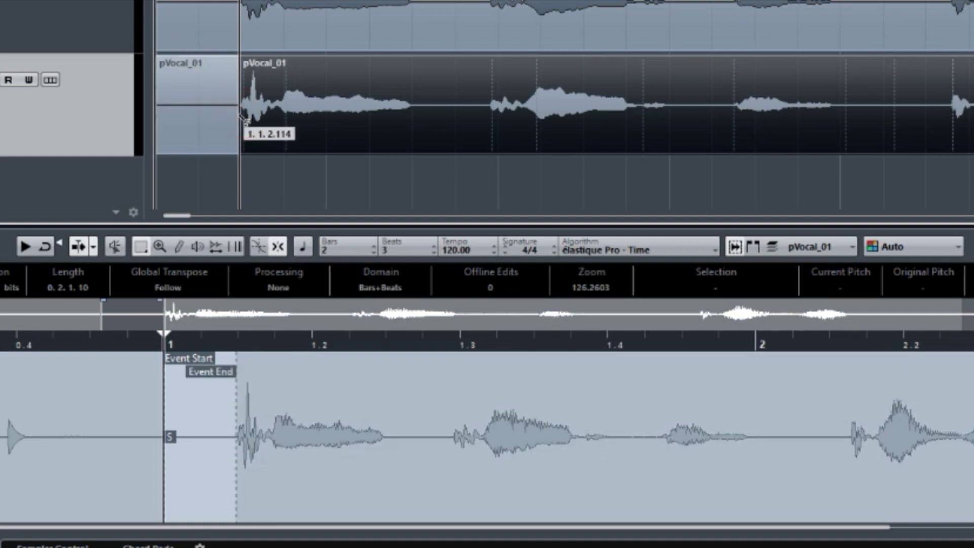
{"action": "left_click", "coordinate": [488, 116]}
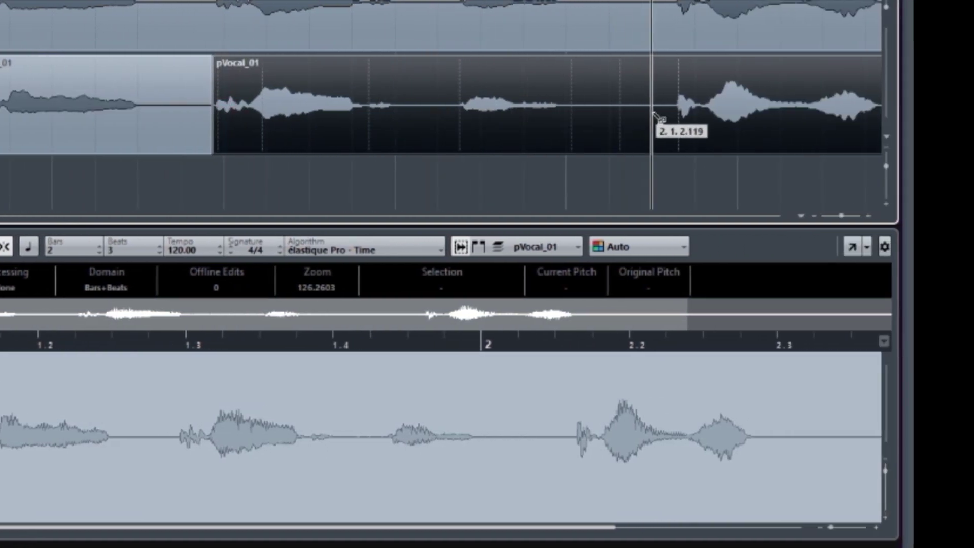
{"action": "left_click", "coordinate": [676, 118]}
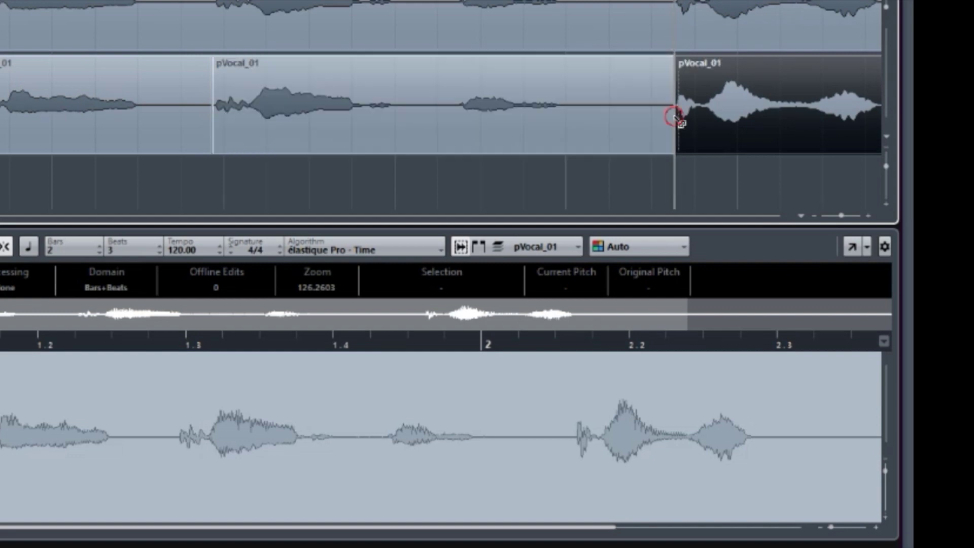
{"action": "key", "text": "1"}
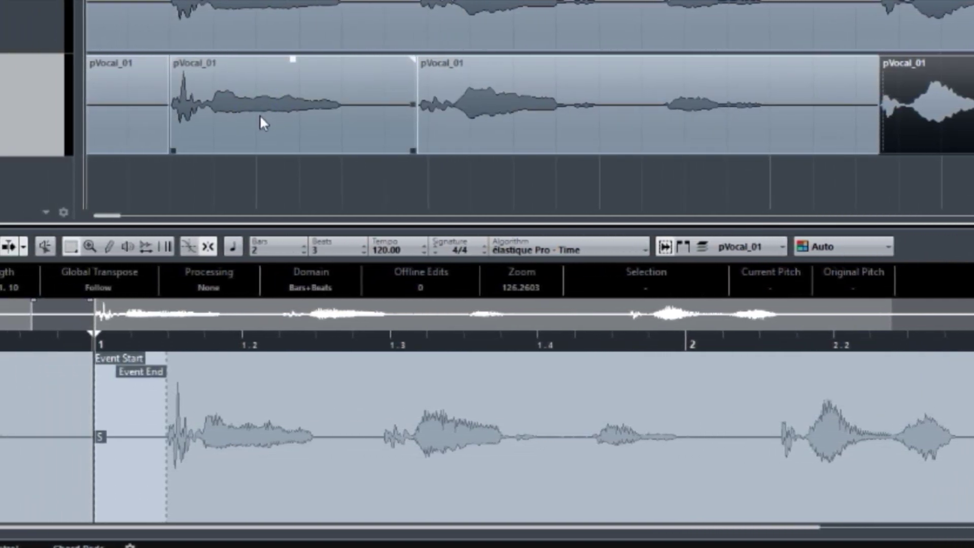
{"action": "left_click", "coordinate": [270, 117]}
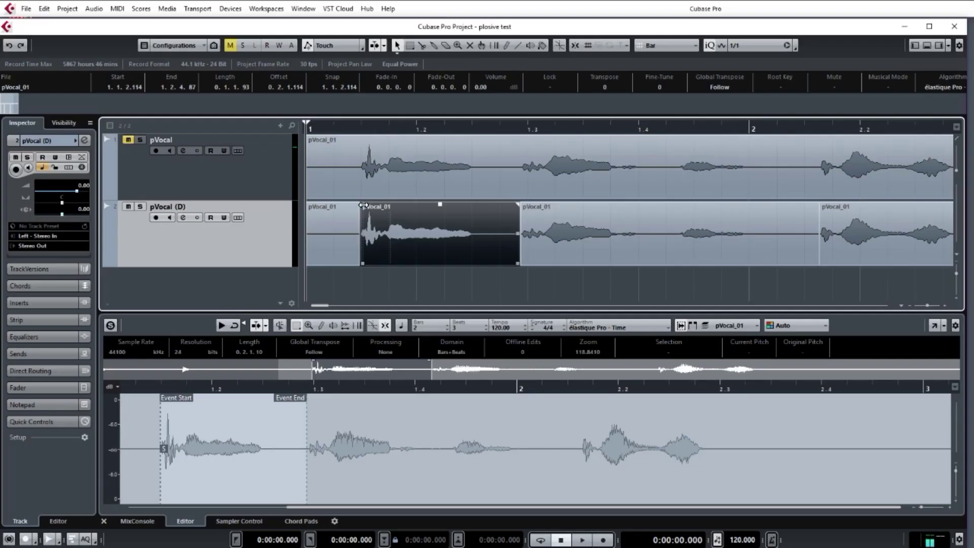
- Add fade-ins to the starts of the second, third and last pieces of the take
{"action": "left_click_drag", "start_coordinate": [363, 205], "coordinate": [394, 205]}
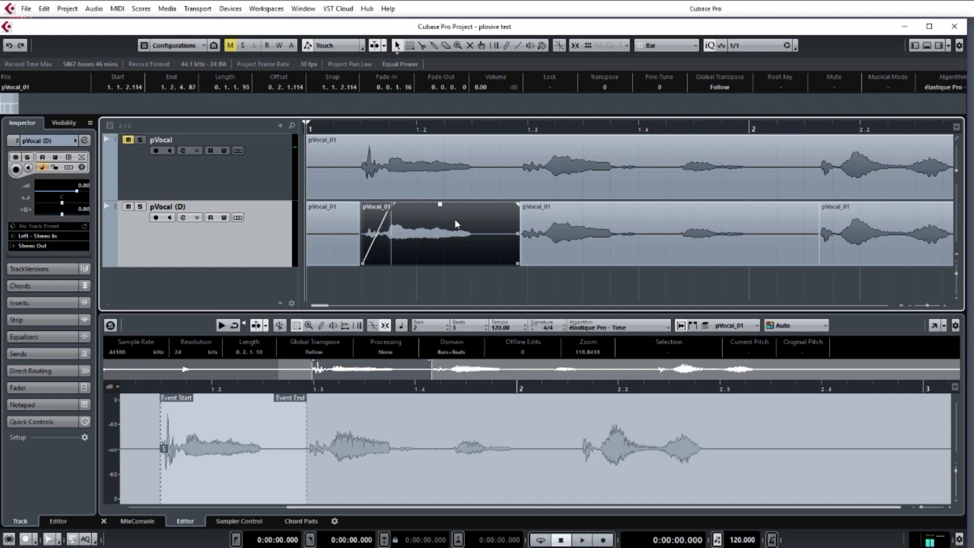
{"action": "left_click", "coordinate": [528, 247]}
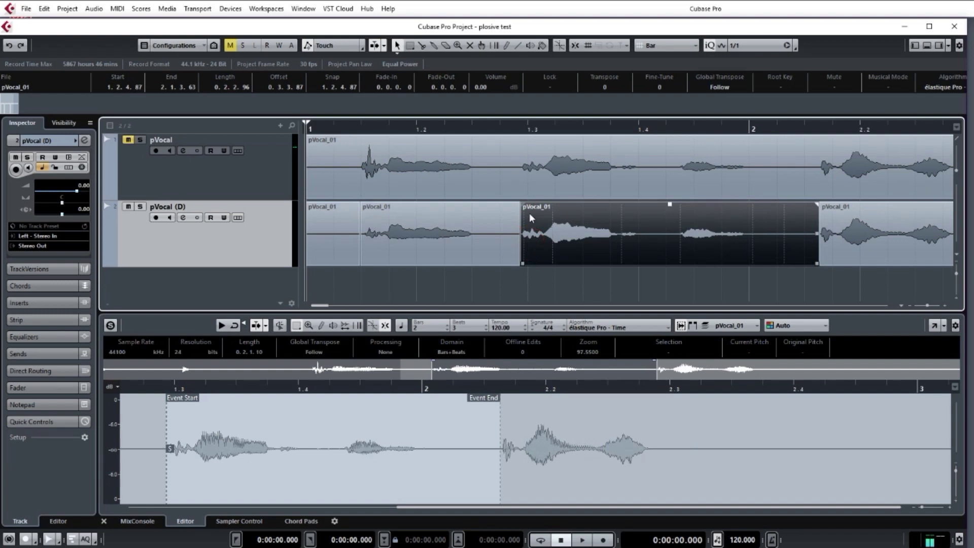
{"action": "left_click_drag", "start_coordinate": [520, 204], "coordinate": [555, 205]}
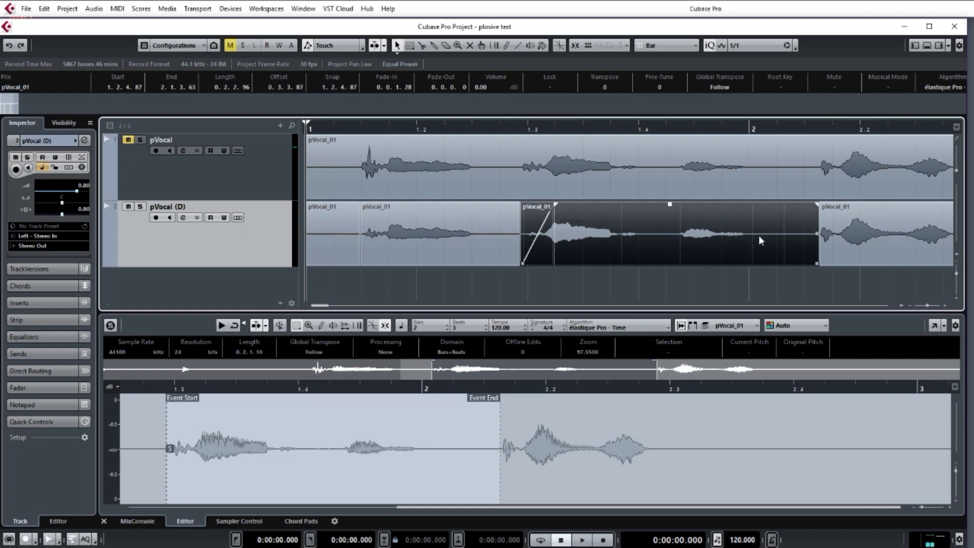
{"action": "left_click", "coordinate": [843, 249]}
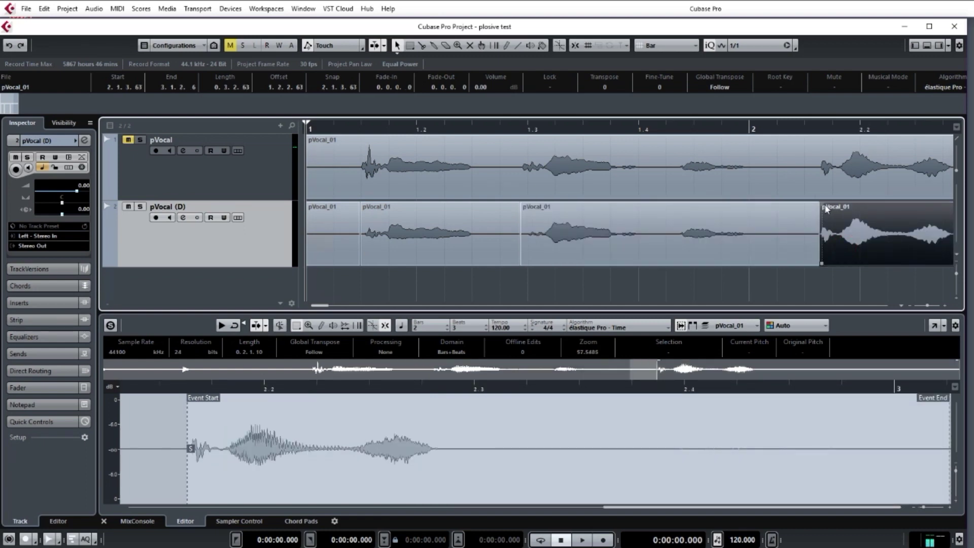
{"action": "left_click_drag", "start_coordinate": [822, 203], "coordinate": [849, 205]}
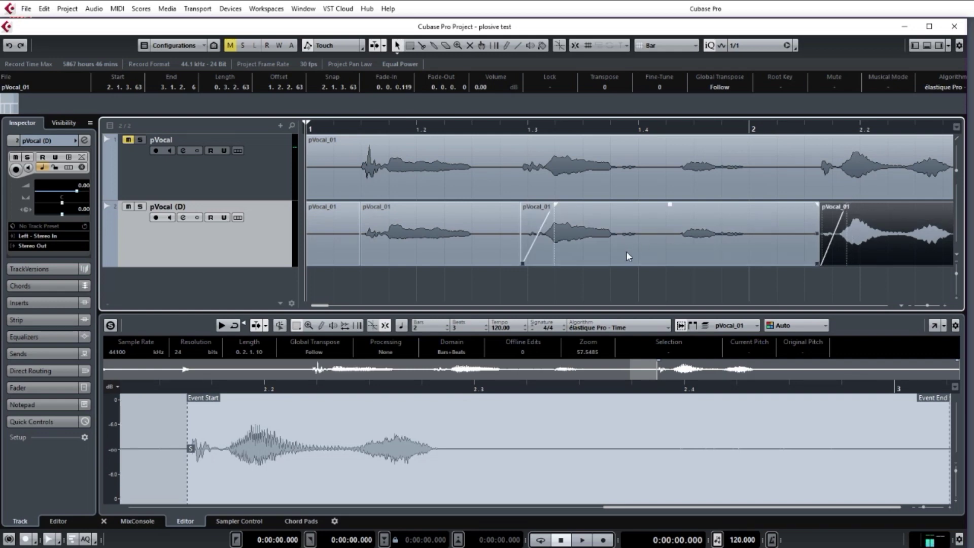
- Play the edited duplicate, then the soloed original pVocal, and readjust the second event's fade-in
{"action": "key", "text": "space"}
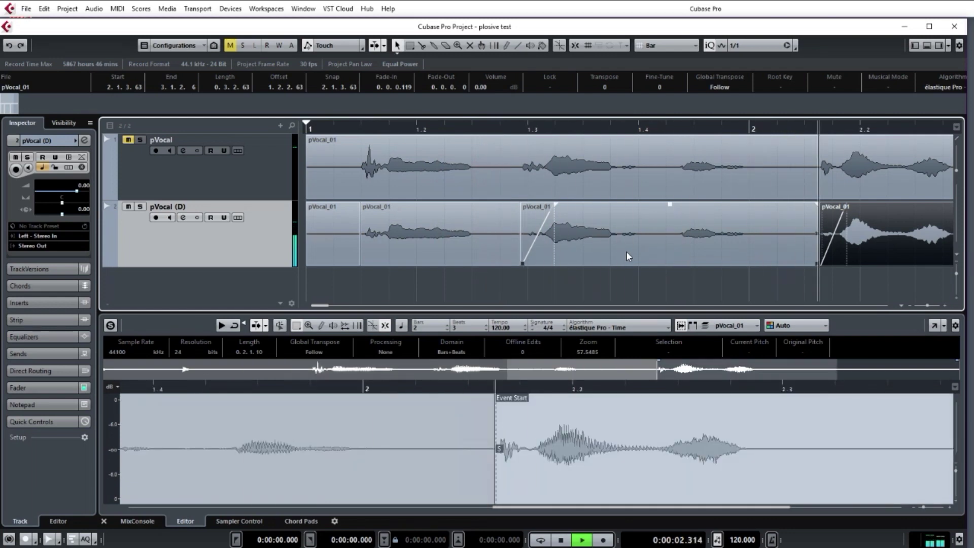
{"action": "key", "text": "space"}
{"action": "key", "text": "Home"}
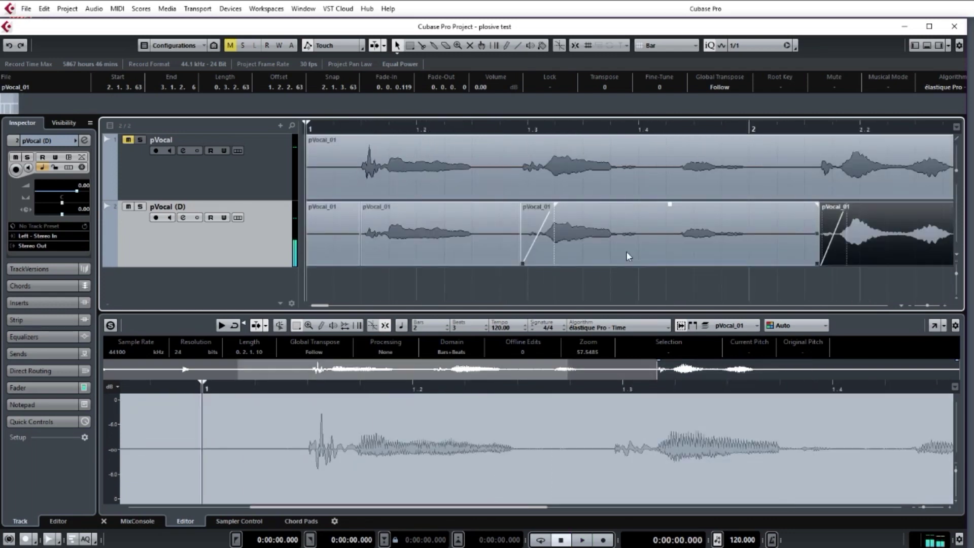
{"action": "left_click", "coordinate": [141, 141]}
{"action": "key", "text": "space"}
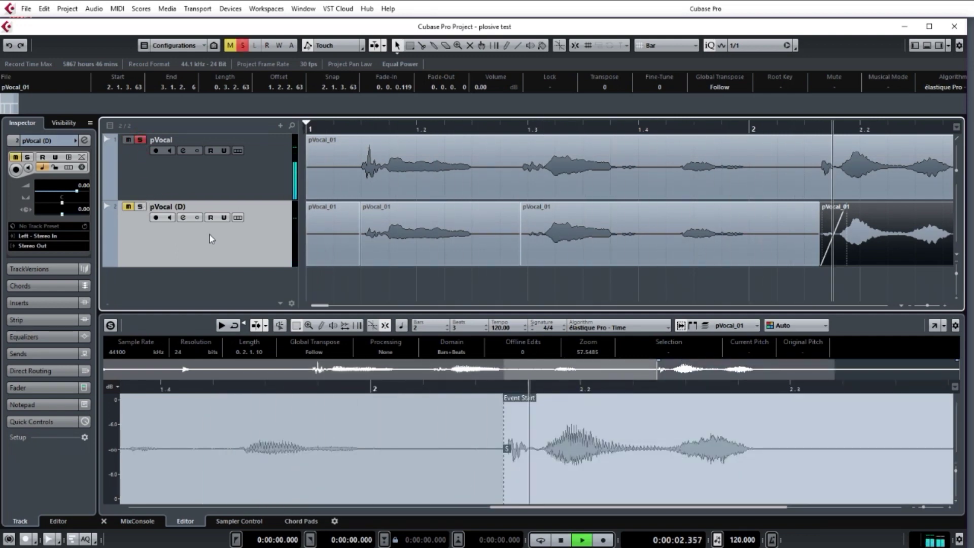
{"action": "key", "text": "space"}
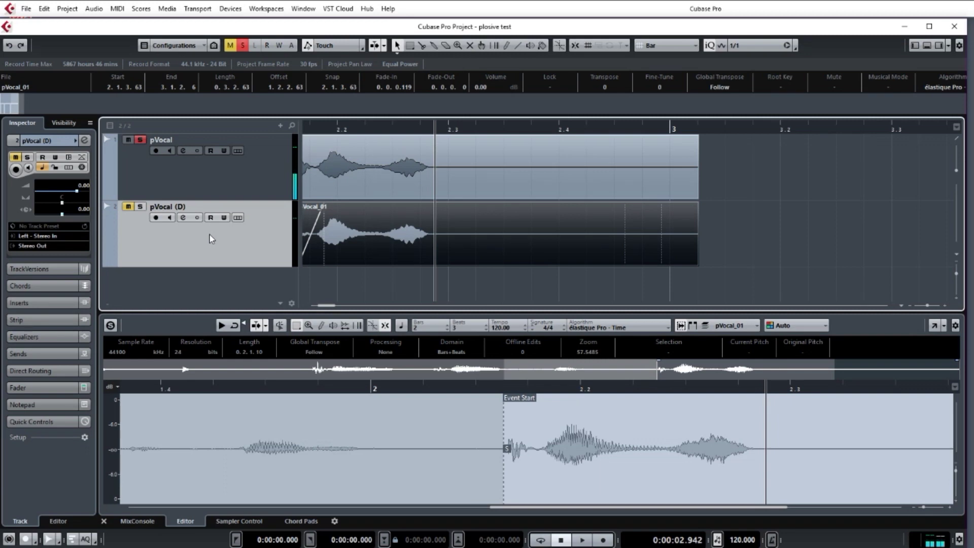
{"action": "key", "text": "Home"}
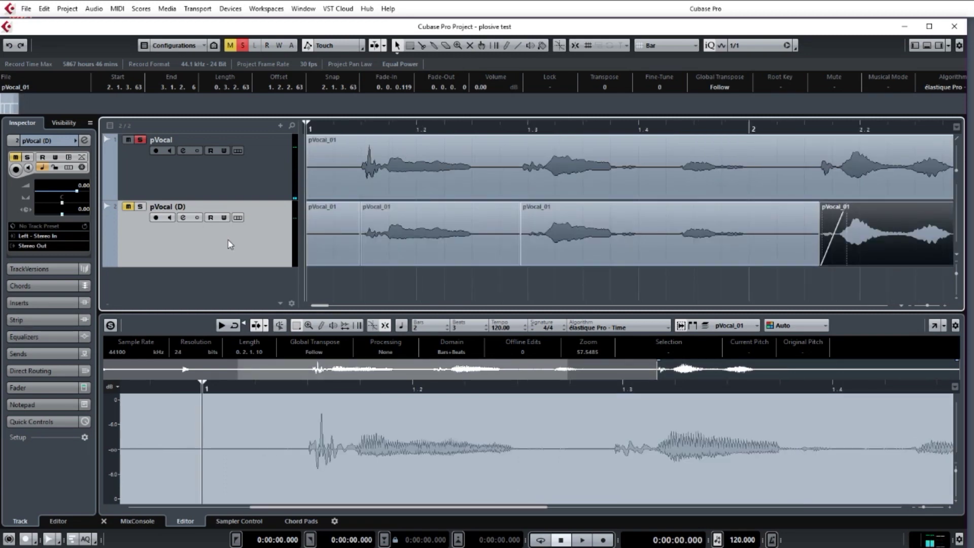
{"action": "left_click_drag", "start_coordinate": [362, 204], "coordinate": [390, 204]}
- Trim the plosive off the second, third and fourth pVocal_01 events and shorten each fade-in
{"action": "left_click", "coordinate": [382, 255]}
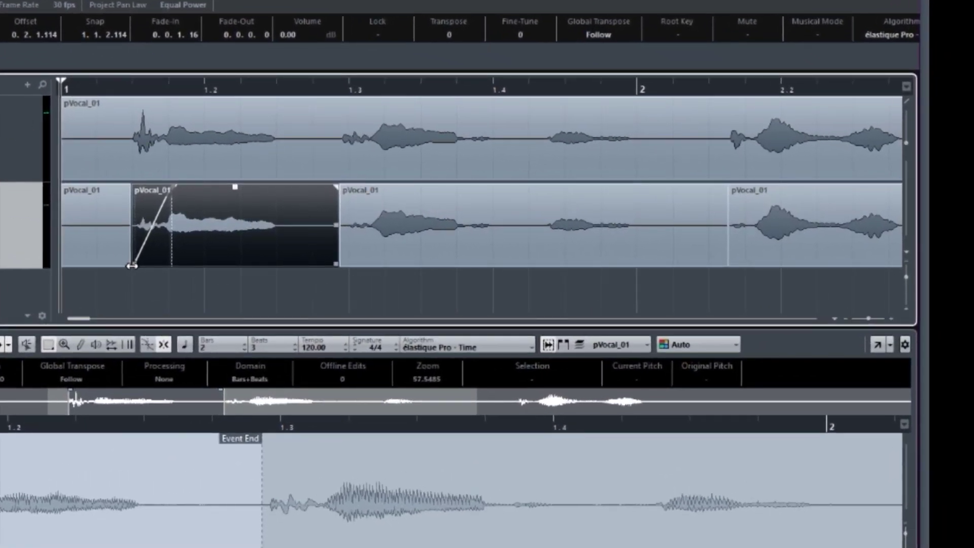
{"action": "left_click_drag", "start_coordinate": [132, 265], "coordinate": [151, 264]}
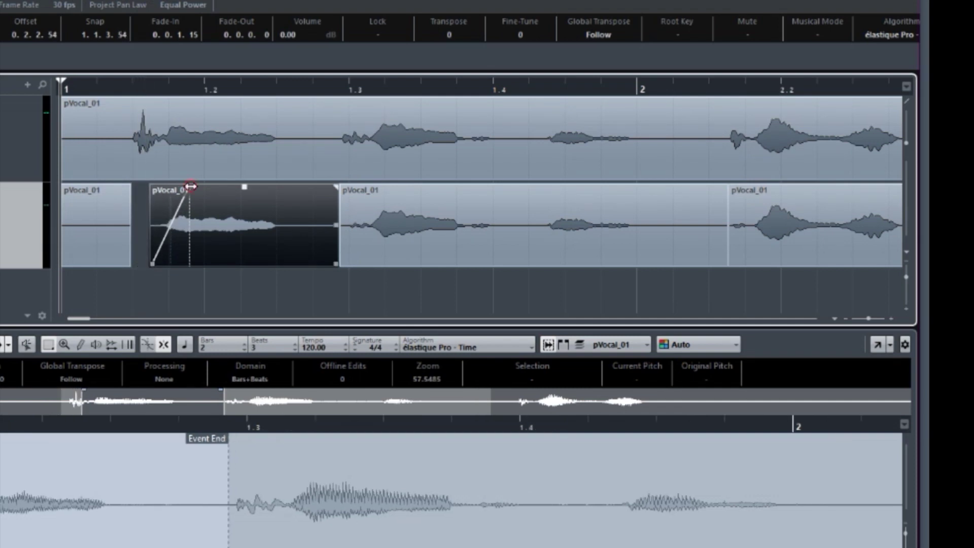
{"action": "left_click_drag", "start_coordinate": [190, 187], "coordinate": [172, 184]}
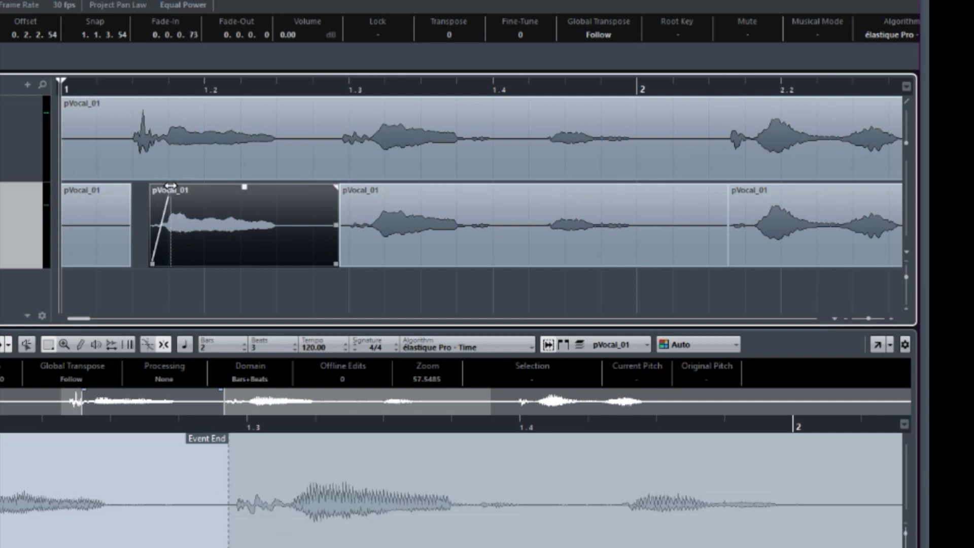
{"action": "left_click", "coordinate": [350, 254]}
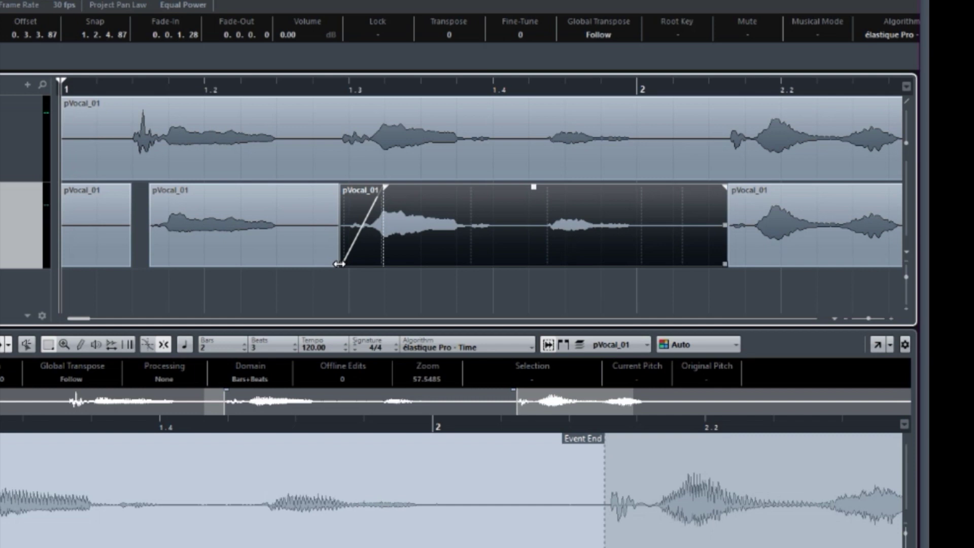
{"action": "left_click_drag", "start_coordinate": [340, 264], "coordinate": [354, 264]}
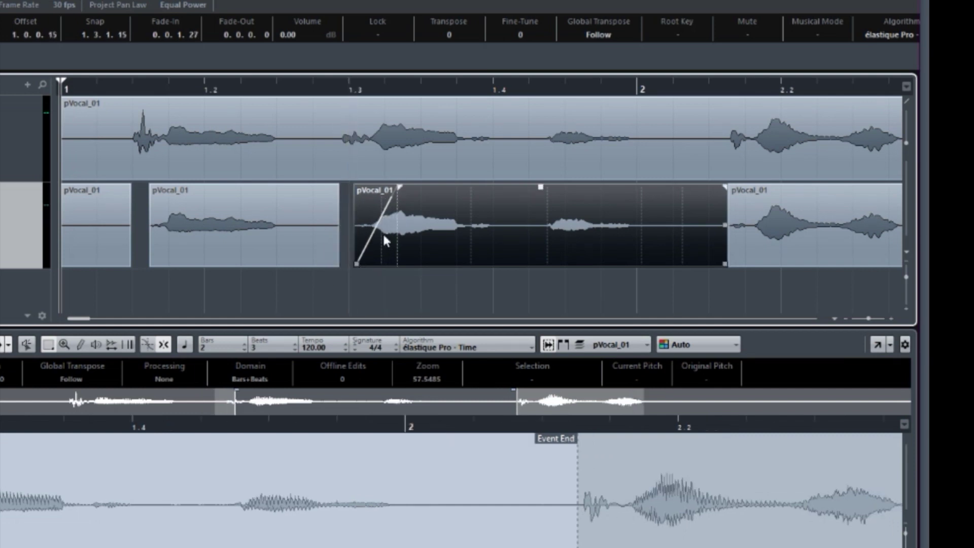
{"action": "left_click_drag", "start_coordinate": [399, 186], "coordinate": [385, 191]}
{"action": "left_click", "coordinate": [755, 236]}
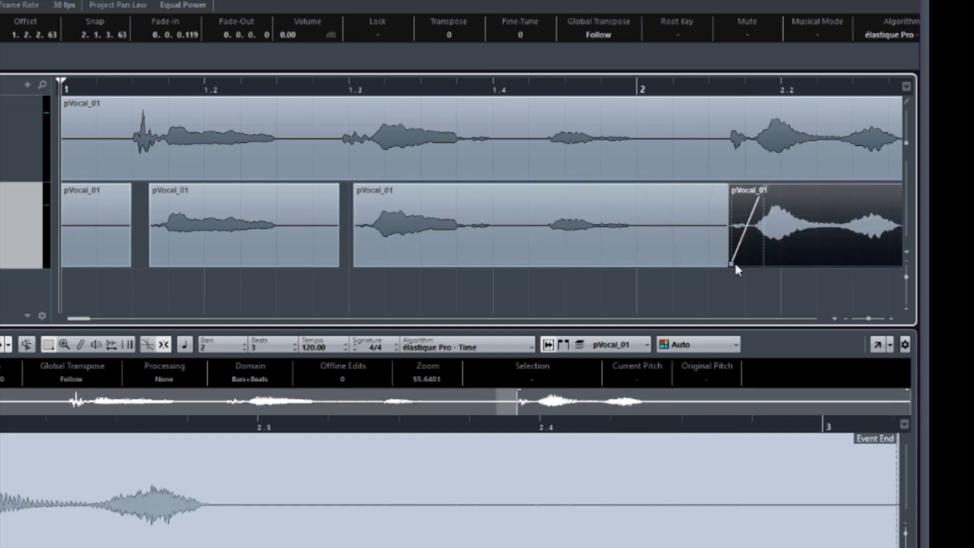
{"action": "left_click_drag", "start_coordinate": [735, 265], "coordinate": [743, 265]}
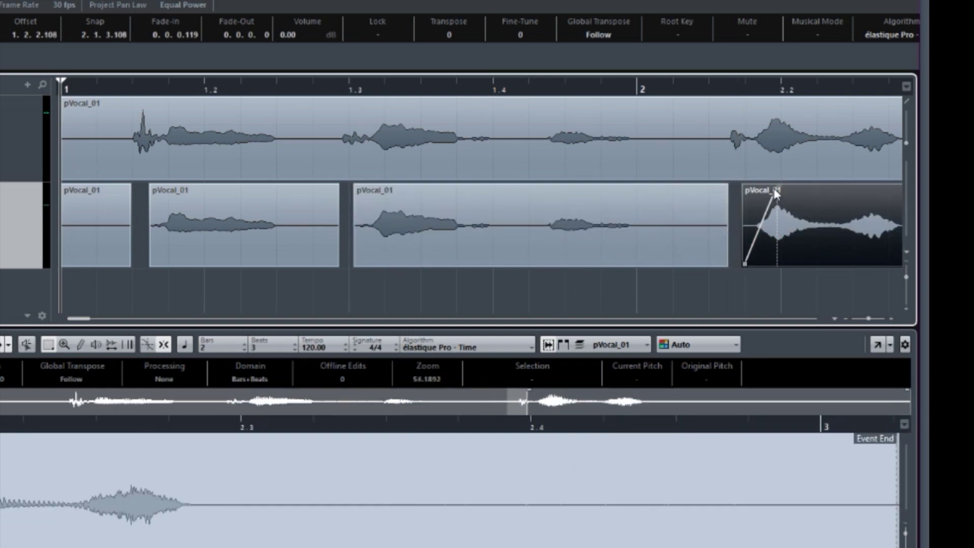
{"action": "left_click_drag", "start_coordinate": [775, 193], "coordinate": [756, 192]}
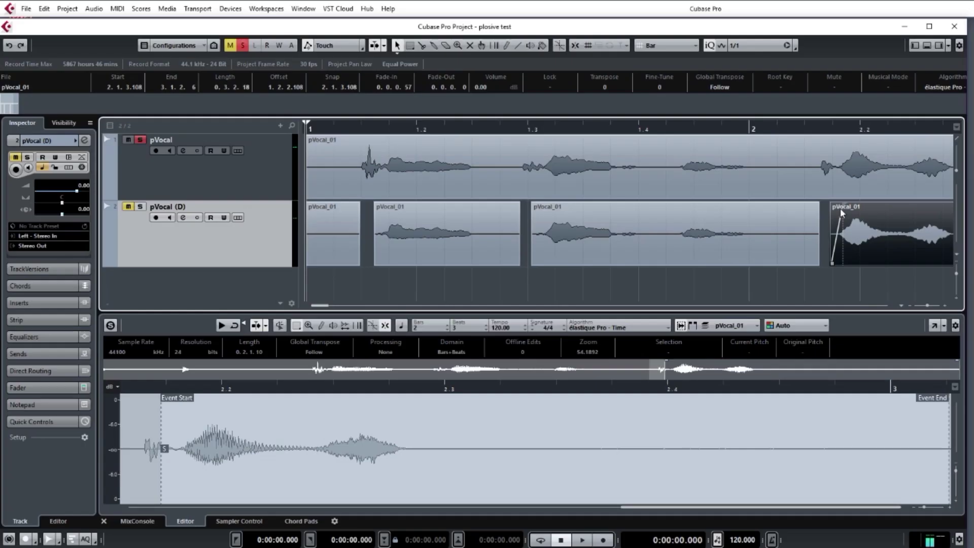
- Solo pVocal (D), unsolo and mute the original pVocal, and play the edit from the start
{"action": "left_click", "coordinate": [141, 207]}
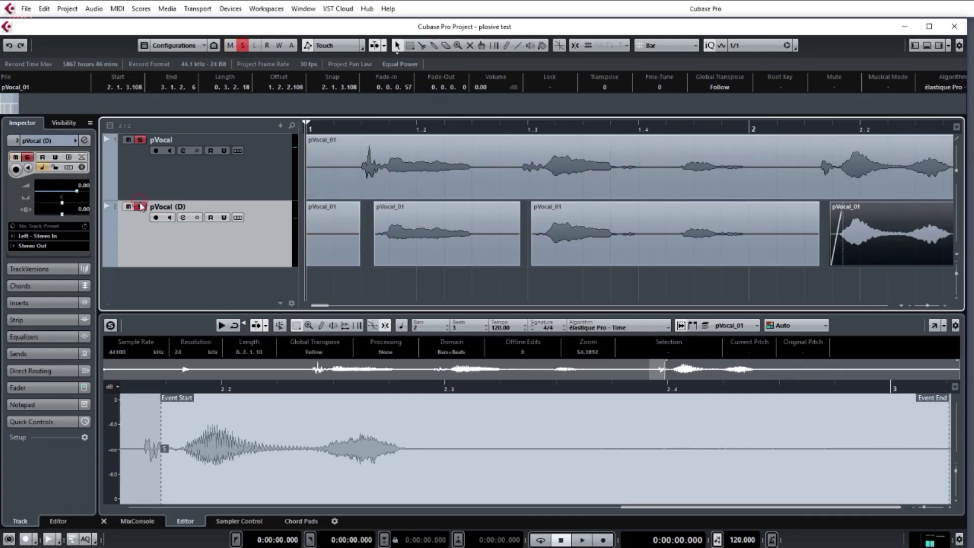
{"action": "left_click", "coordinate": [140, 139]}
{"action": "left_click", "coordinate": [128, 139]}
{"action": "key", "text": "space"}
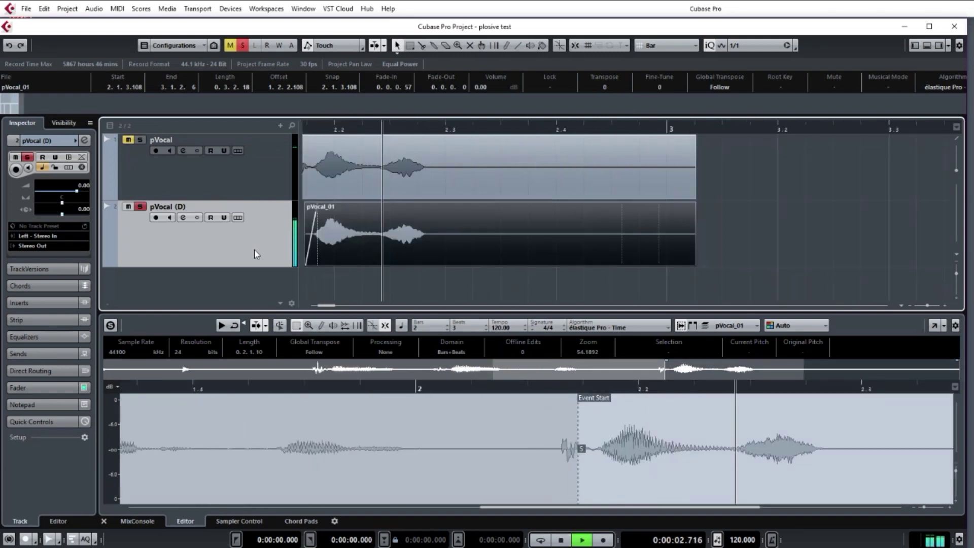
{"action": "key", "text": "space"}
{"action": "key", "text": "Home"}
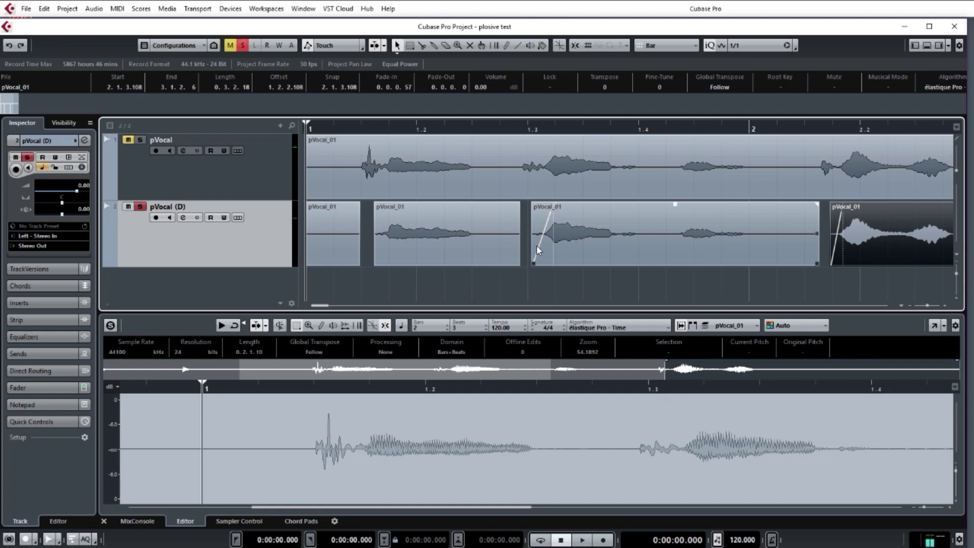
{"action": "right_click", "coordinate": [339, 251]}
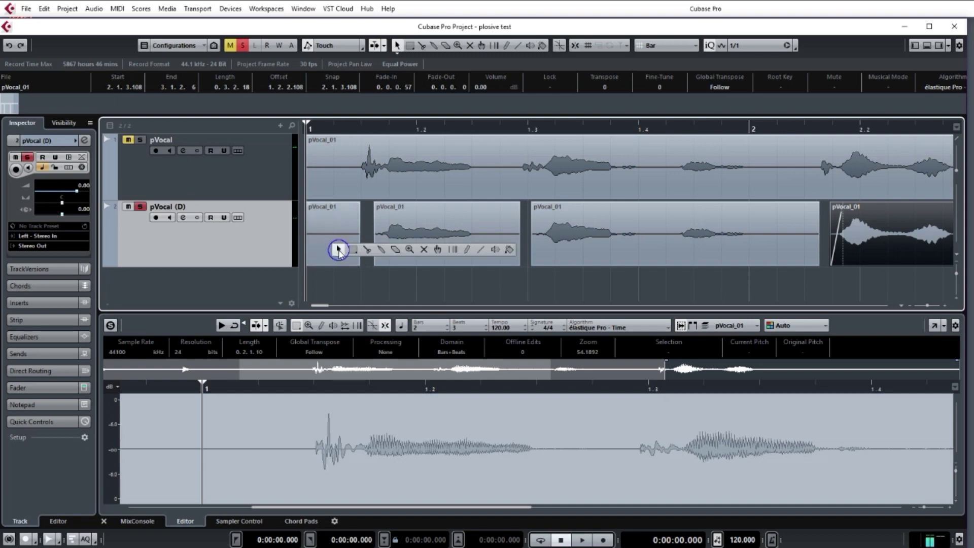
- Split a room-tone snippet off the first event at 1.1.2.5 and move it into a later gap
{"action": "left_click", "coordinate": [366, 251]}
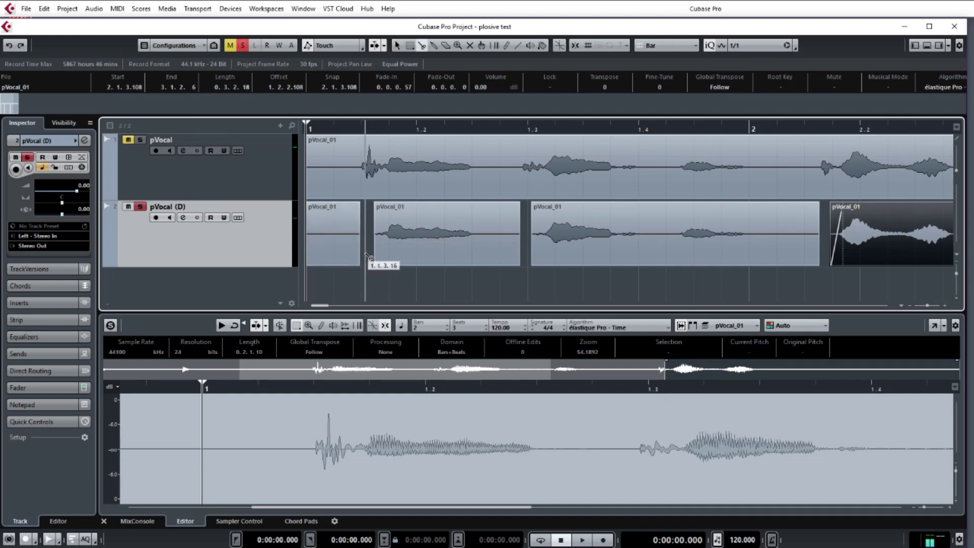
{"action": "left_click", "coordinate": [336, 248]}
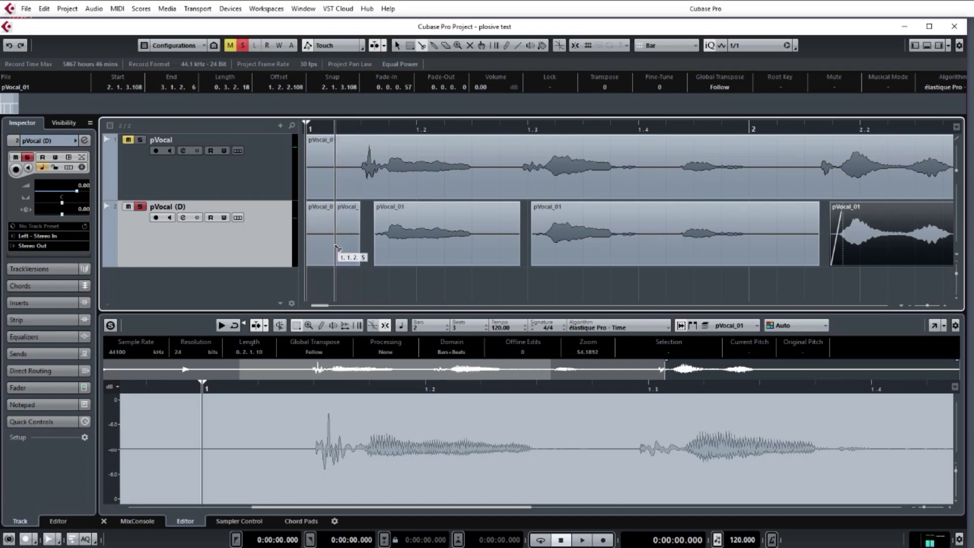
{"action": "key", "text": "1"}
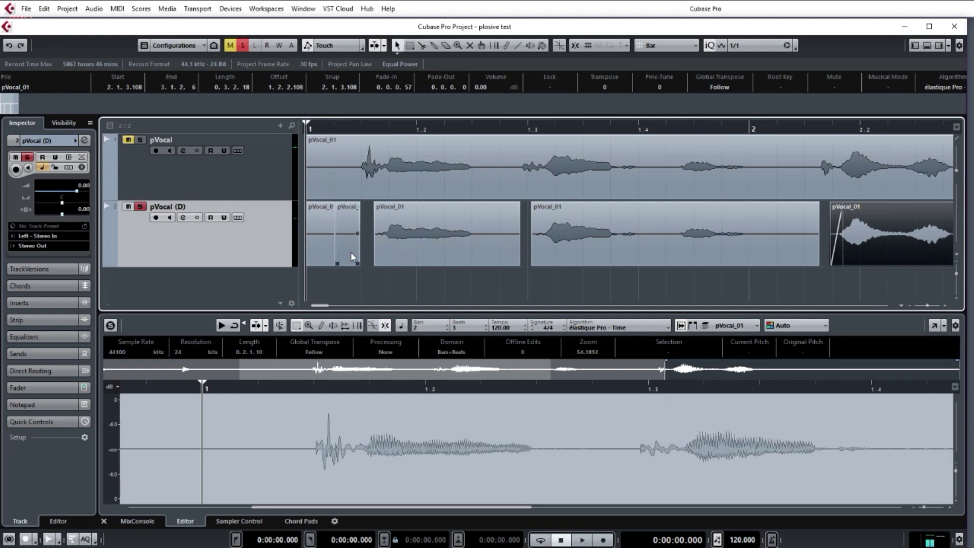
{"action": "left_click_drag", "start_coordinate": [353, 256], "coordinate": [819, 257]}
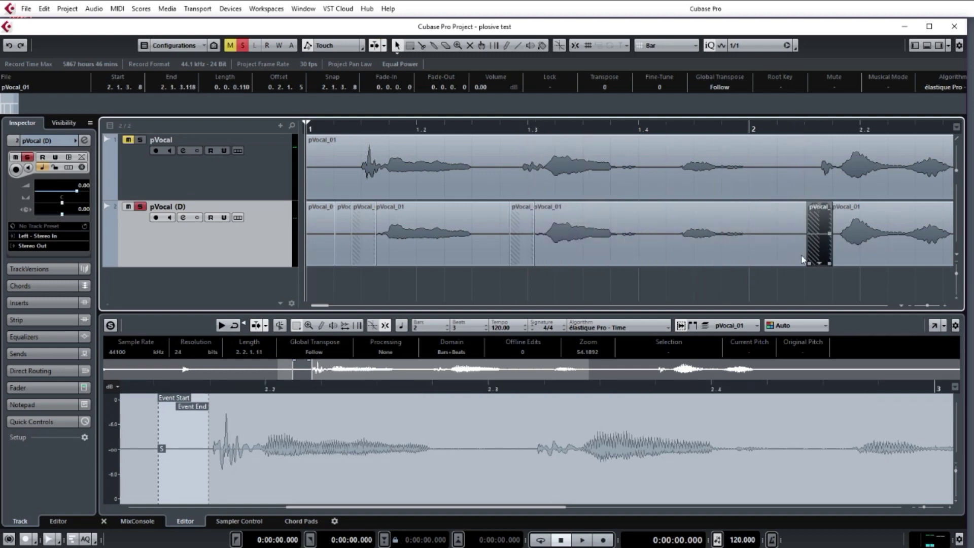
{"action": "left_click", "coordinate": [129, 140]}
- Solo the original pVocal, mute pVocal (D), and play it from the start
{"action": "left_click", "coordinate": [140, 140]}
{"action": "left_click", "coordinate": [128, 207]}
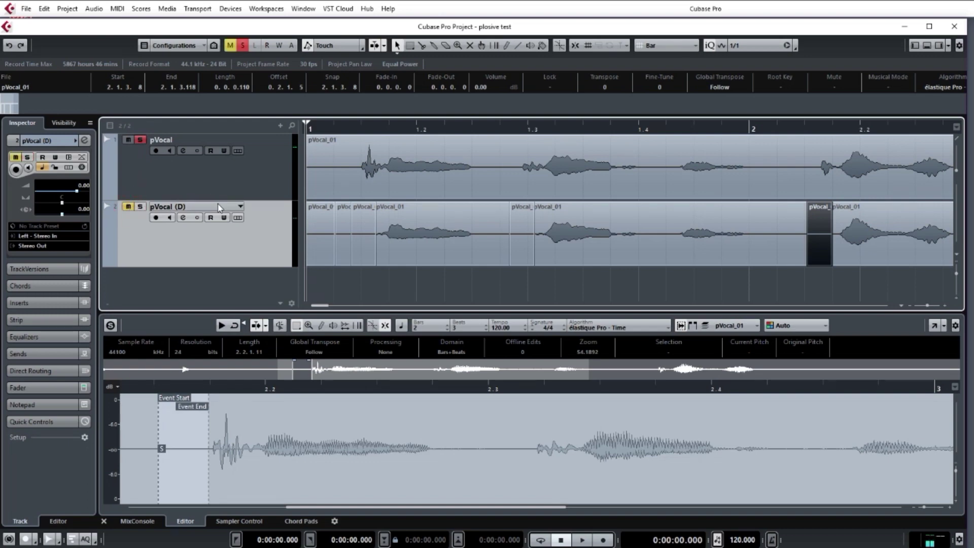
{"action": "key", "text": "space"}
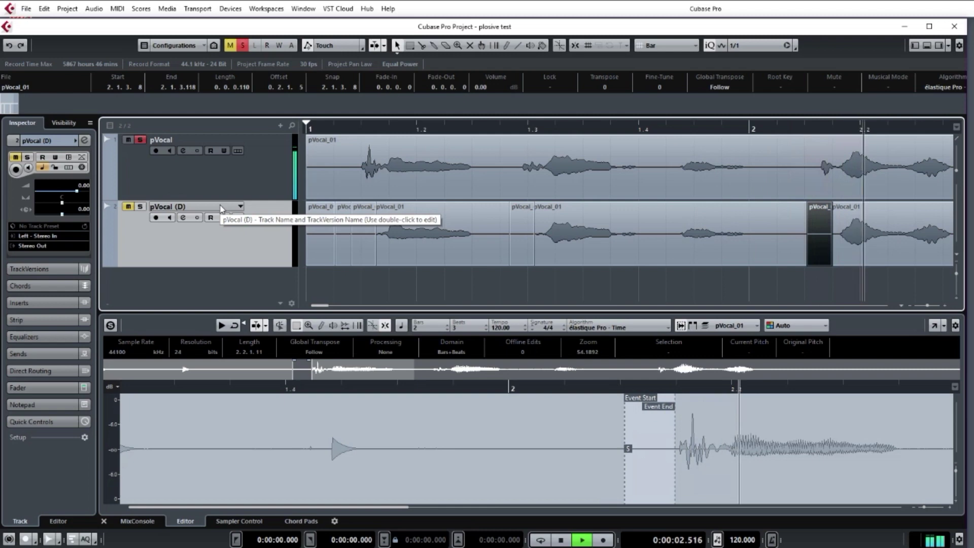
{"action": "key", "text": "space"}
{"action": "key", "text": "Home"}
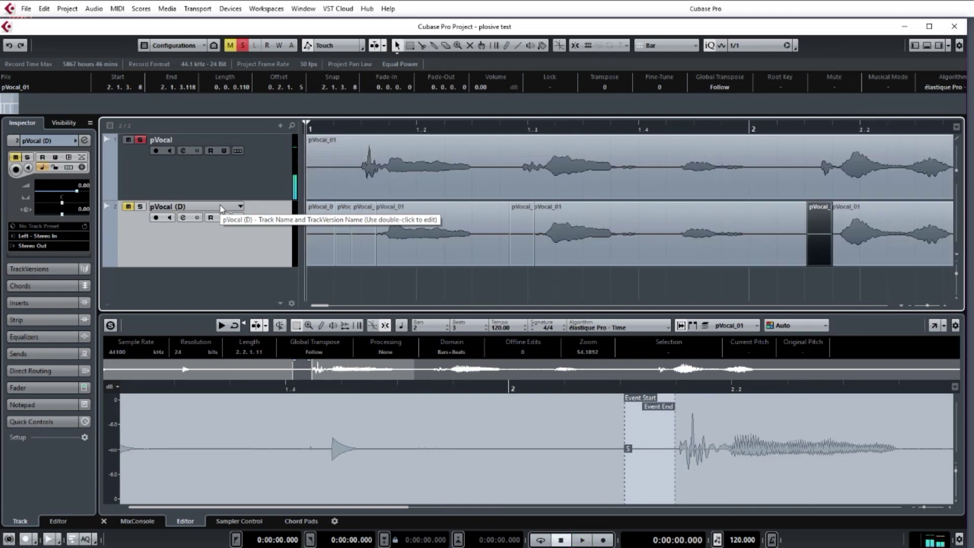
- Unmute and solo pVocal (D), mute the original, and play the edited vocal
{"action": "left_click", "coordinate": [129, 207]}
{"action": "left_click", "coordinate": [140, 207]}
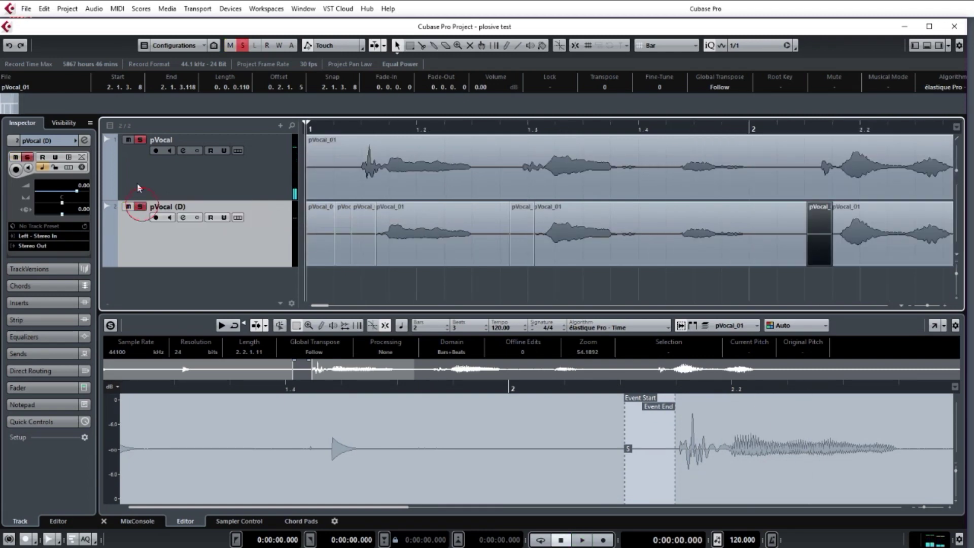
{"action": "left_click", "coordinate": [129, 141]}
{"action": "key", "text": "space"}
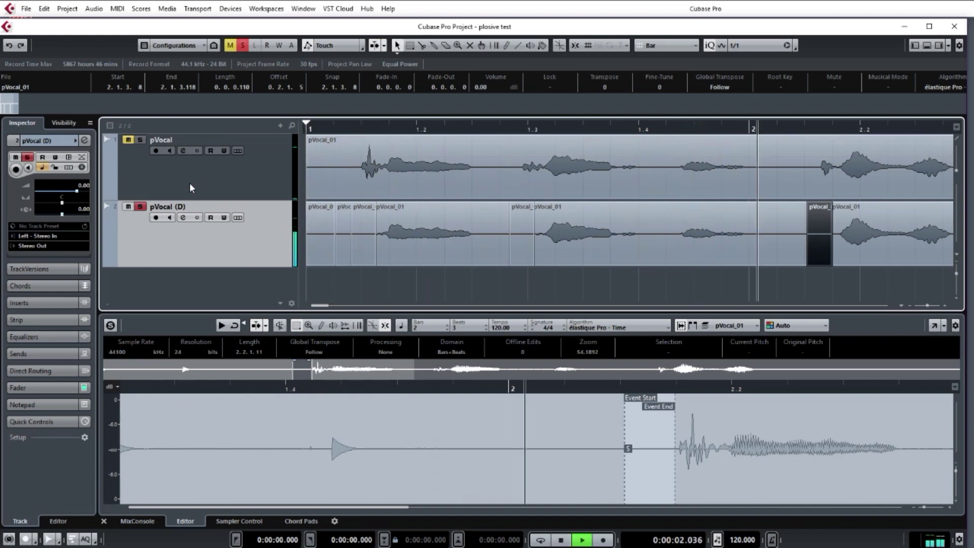
{"action": "key", "text": "space"}
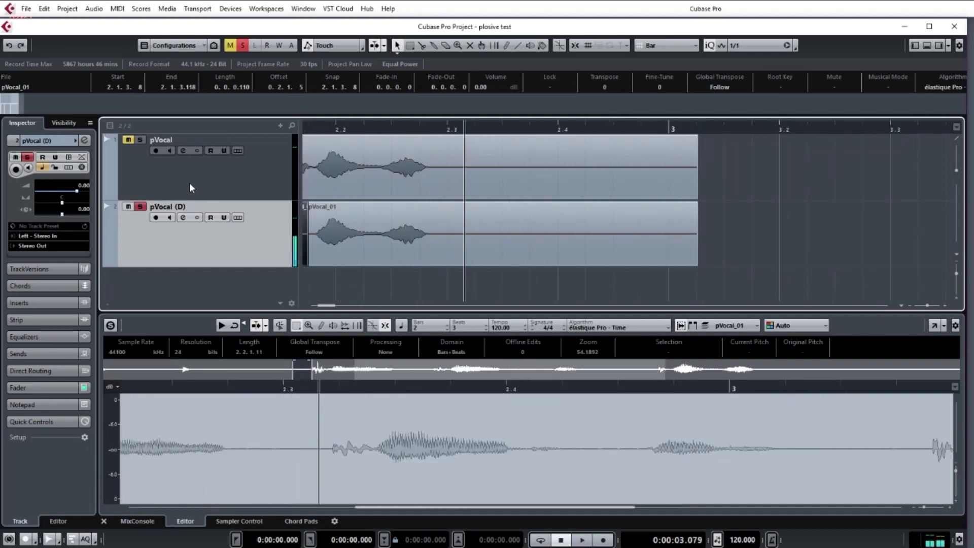